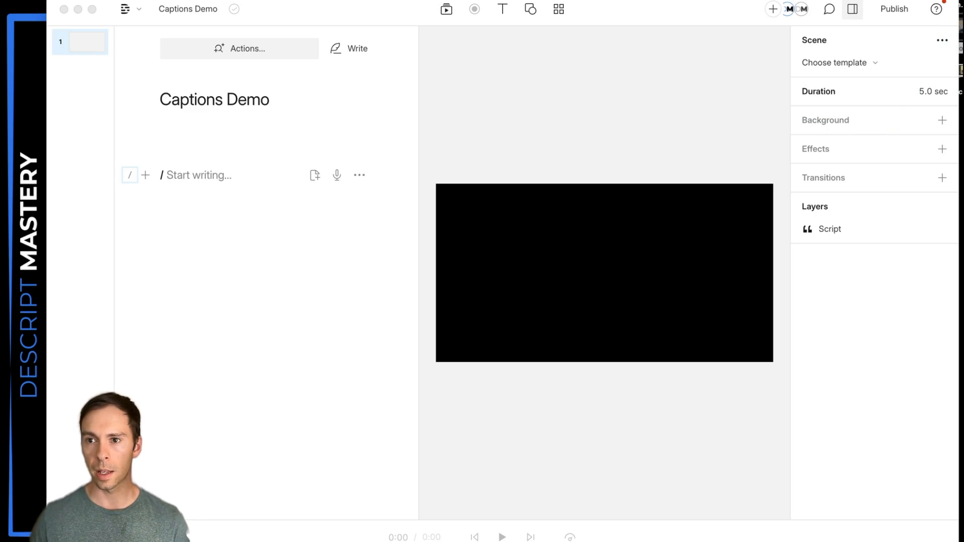
- Add the video file "Copy of Trying All of Descript's Stock Voices (AI)" to the script and accept transcription in English with one speaker
left_click_drag(954, 60, 192, 195)
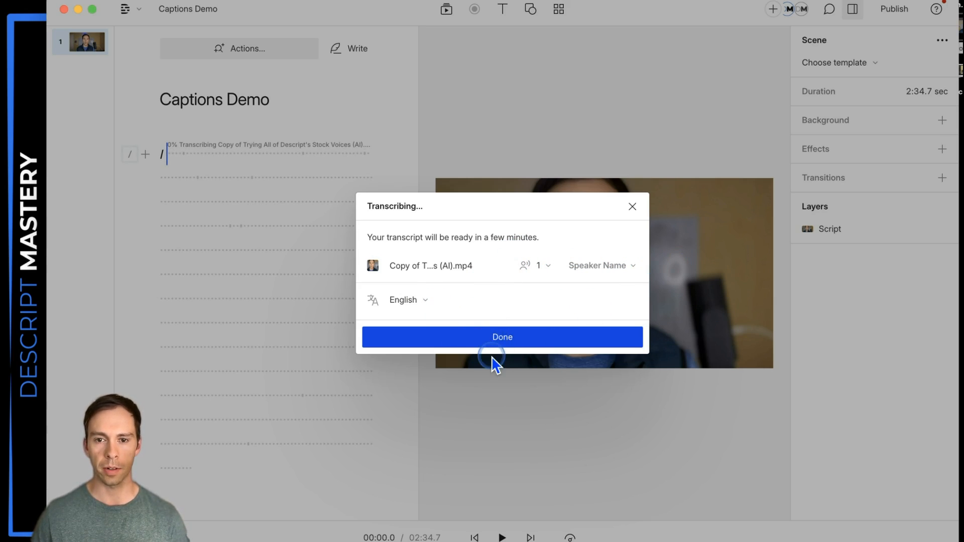
left_click(502, 337)
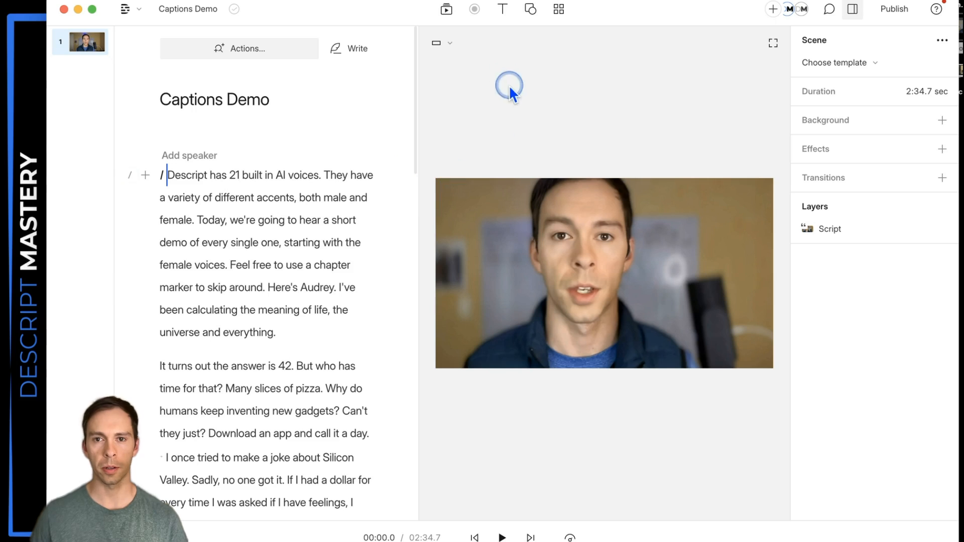
- Add a captions layer to the scene and play the first few seconds of the video to preview it
left_click(499, 14)
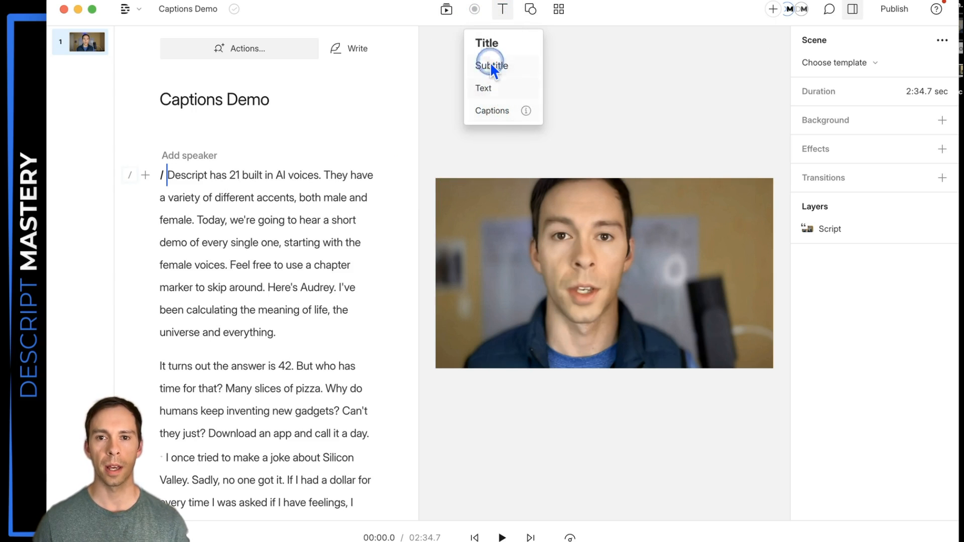
left_click(652, 73)
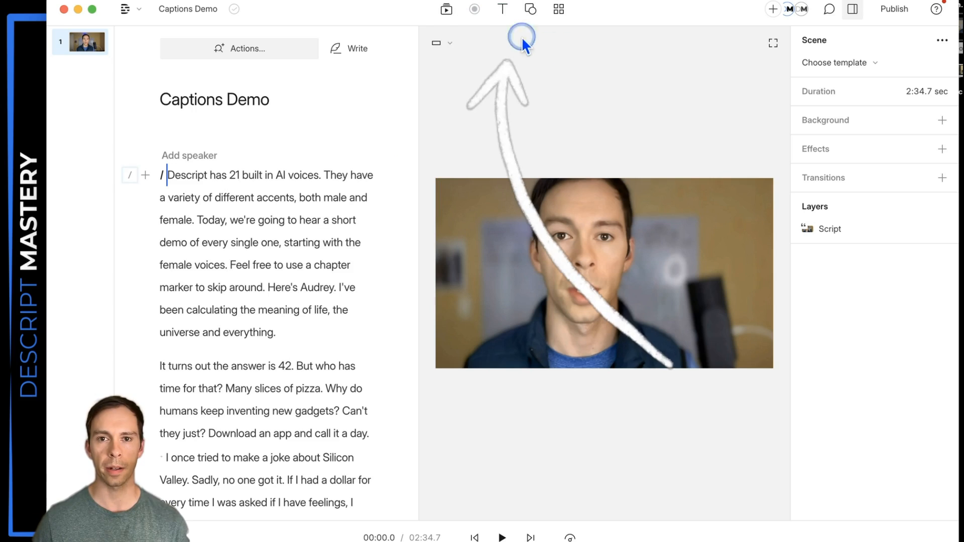
left_click(501, 12)
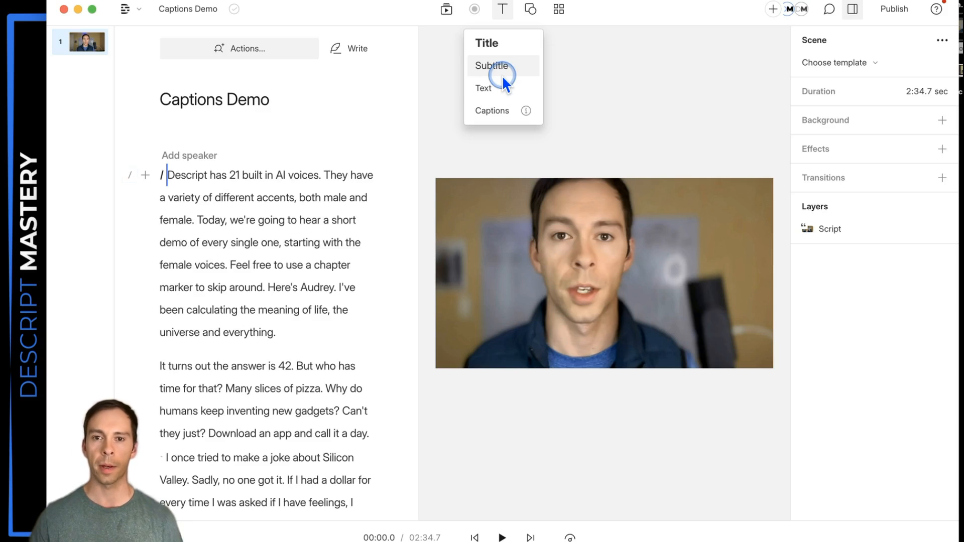
left_click(502, 107)
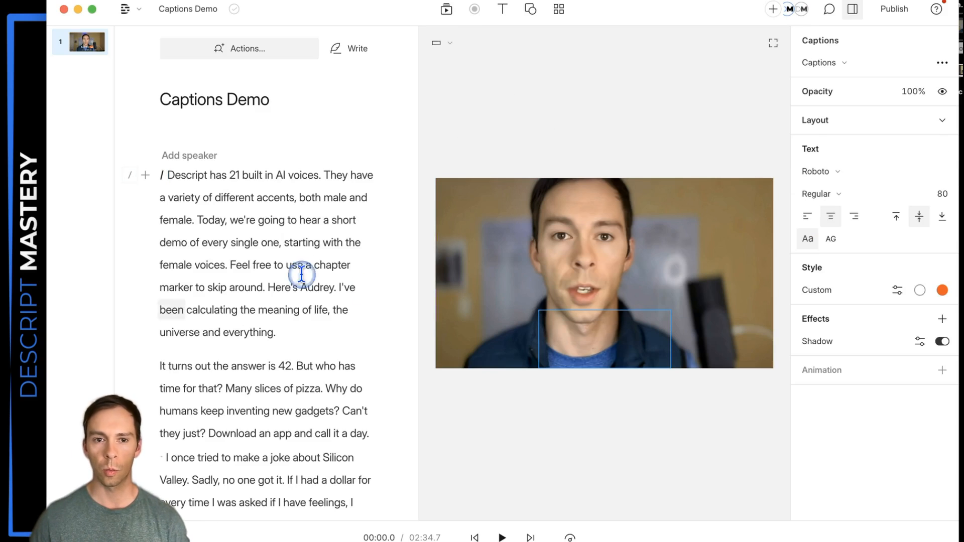
left_click(502, 536)
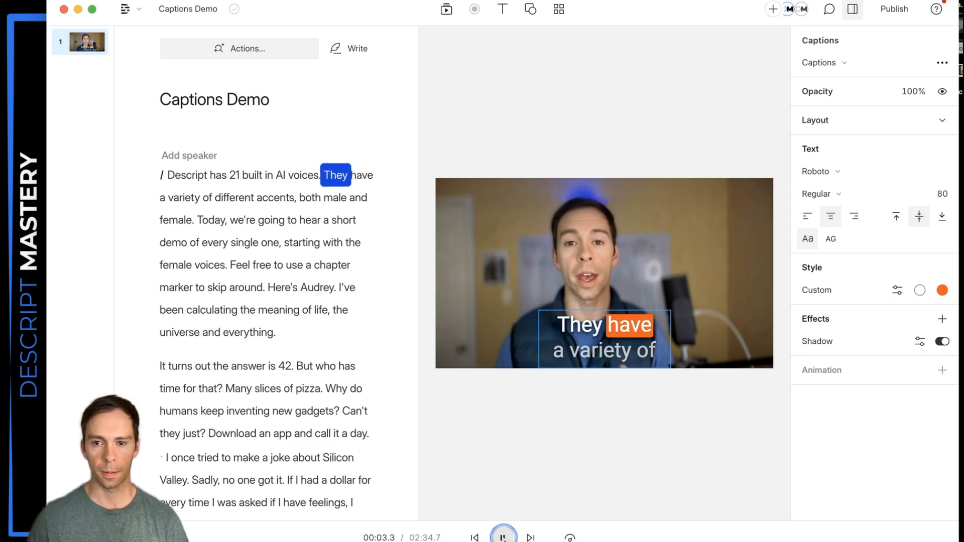
left_click(502, 536)
- Show the timeline, enlarge its area and select the captions layer in it so its properties are displayed
left_click(557, 357)
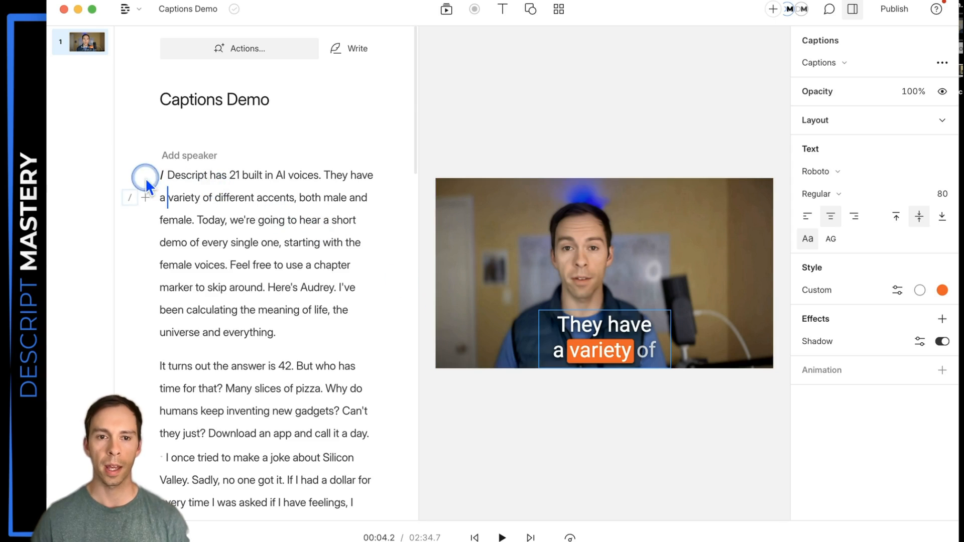
mouse_move(165, 178)
left_mouse_down()
mouse_move(394, 269)
mouse_move(341, 245)
mouse_move(315, 250)
left_mouse_up()
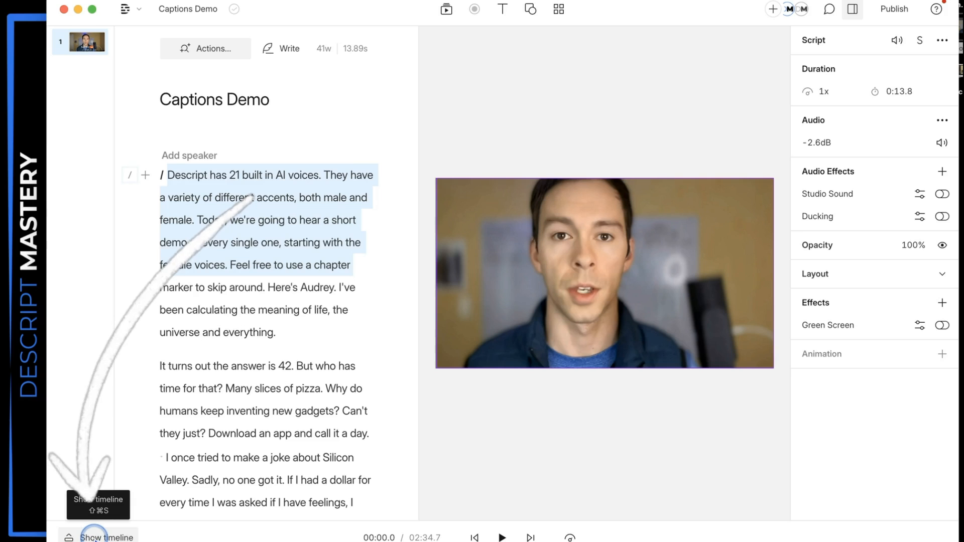
left_click(94, 536)
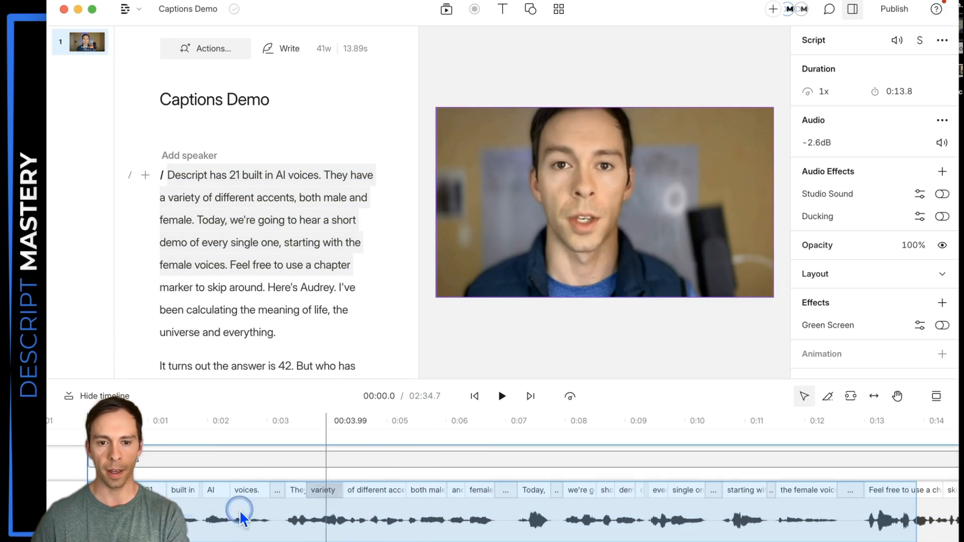
left_click_drag(344, 379, 352, 278)
left_click(121, 360)
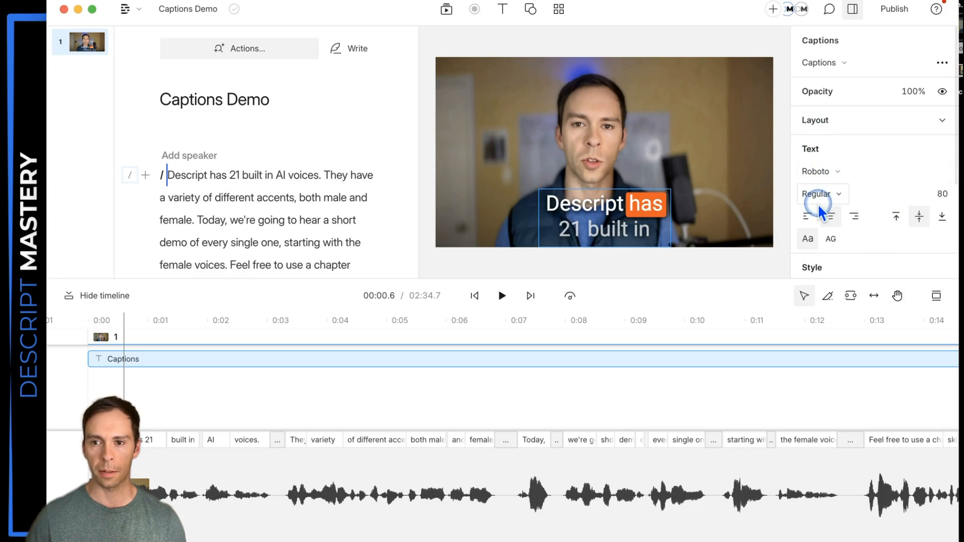
left_click(853, 11)
left_click(852, 11)
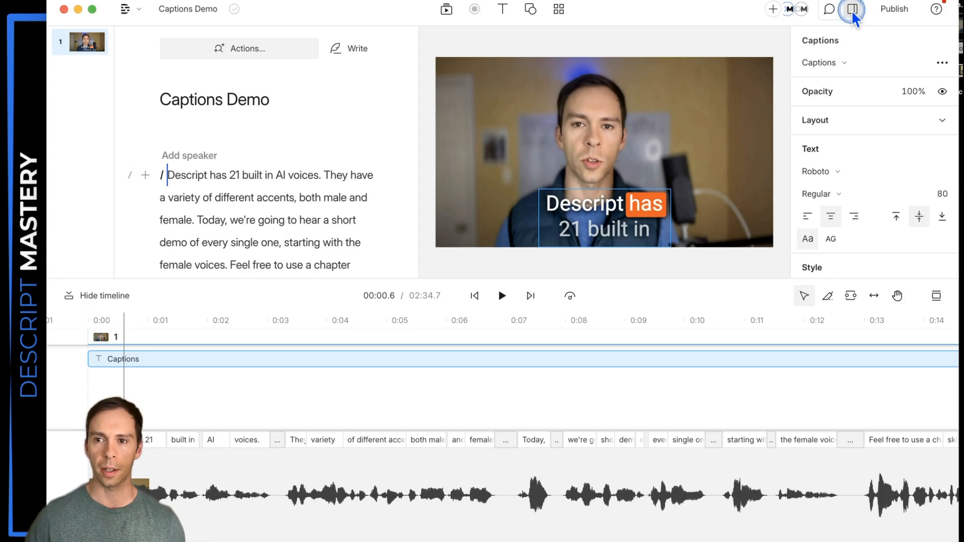
- Change the captions' font to The Bold Font and keep the text vertically centred
left_click(829, 173)
scroll(861, 301, "down", 10)
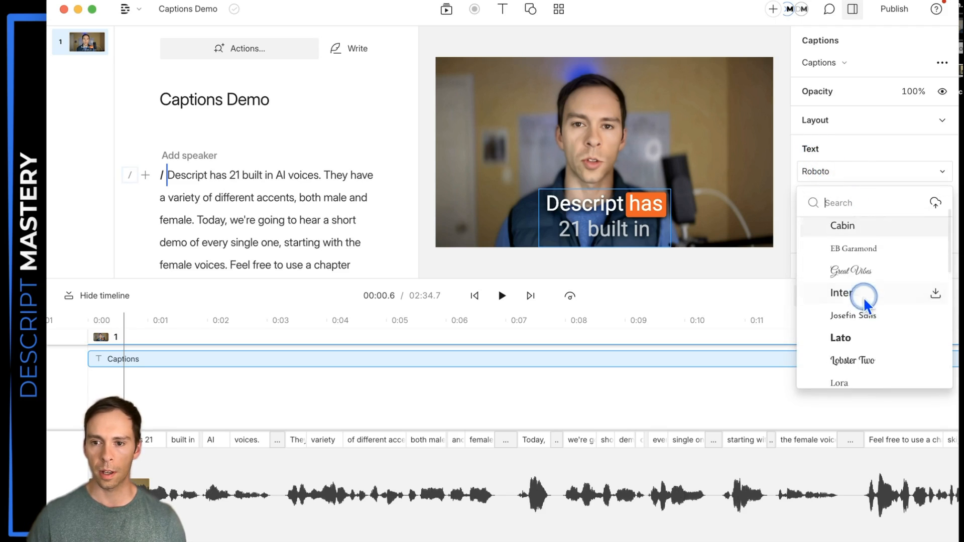
scroll(869, 322, "down", 5)
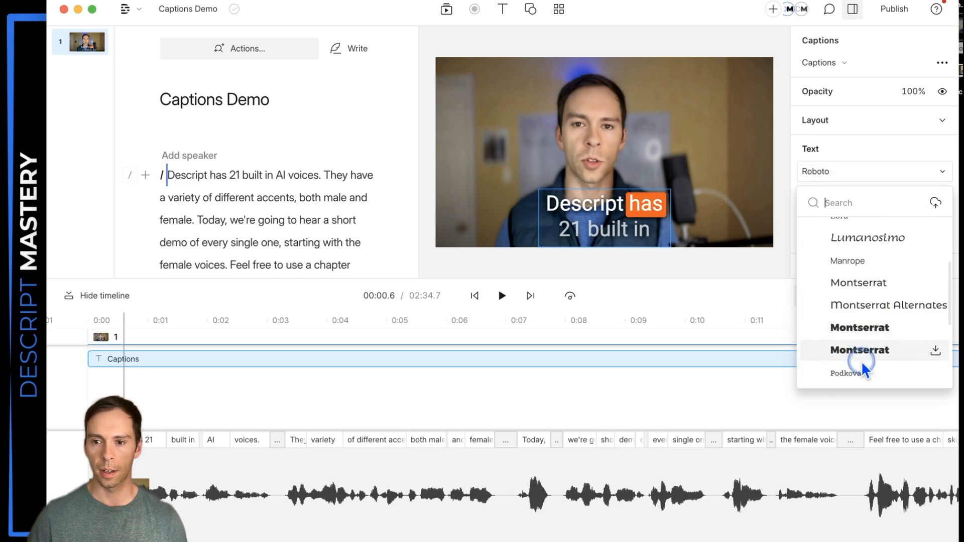
scroll(862, 371, "down", 3)
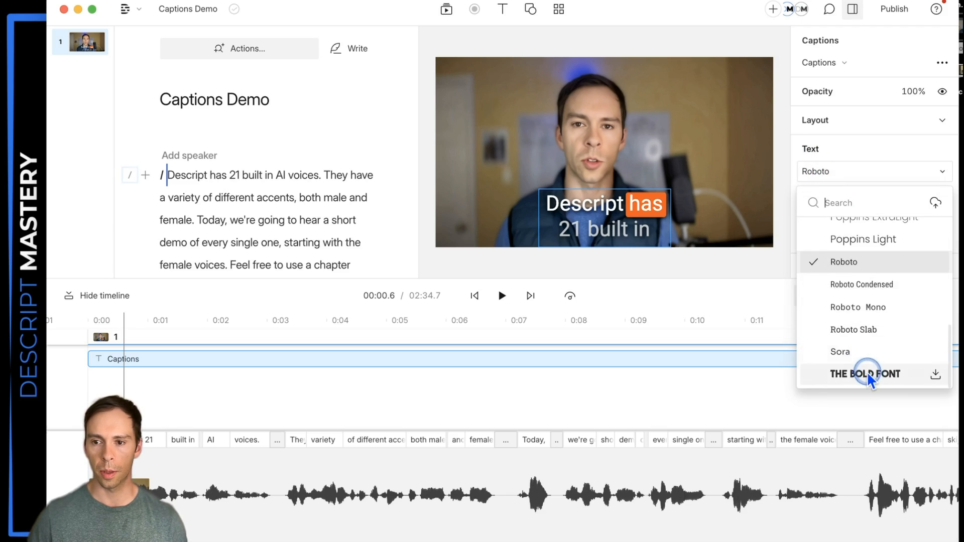
left_click(864, 374)
left_click(901, 220)
left_click(919, 216)
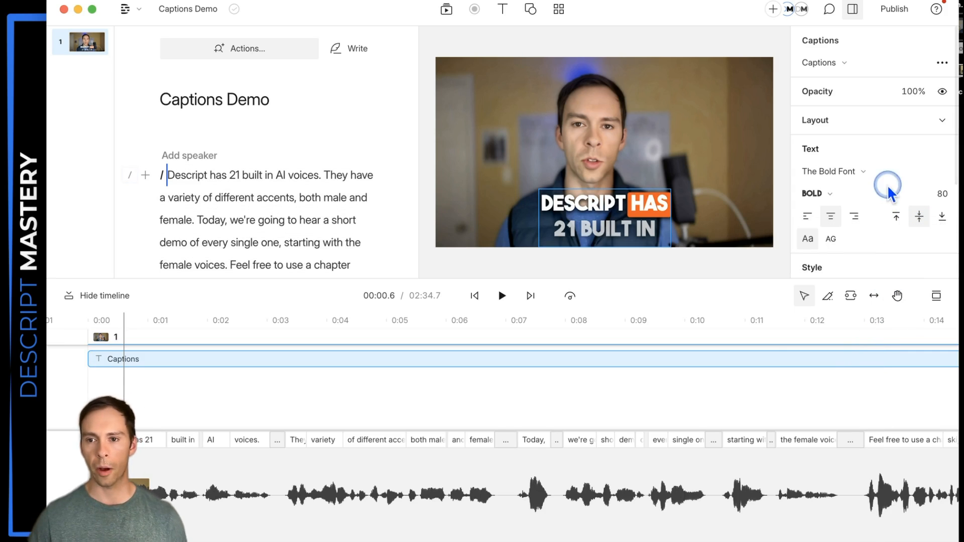
left_click(853, 172)
scroll(873, 308, "down", 10)
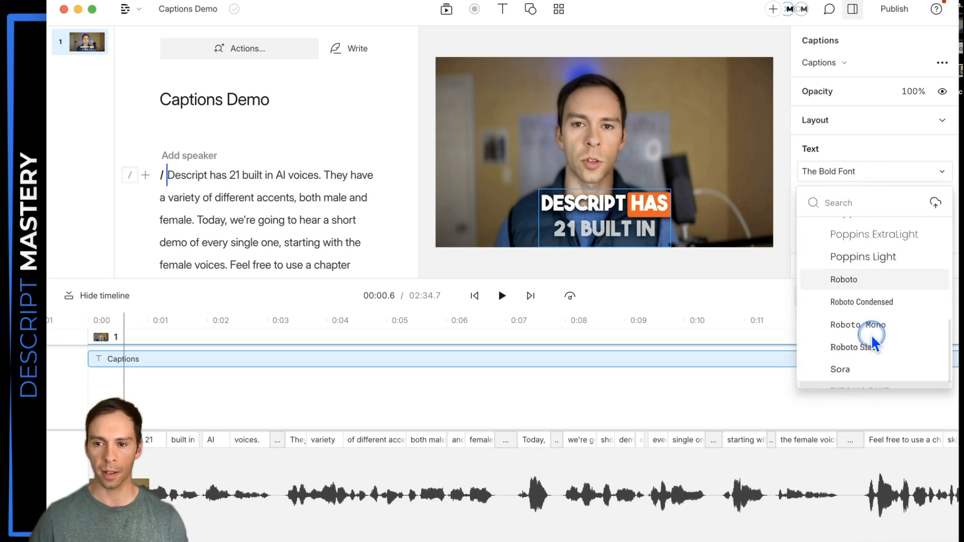
scroll(868, 344, "up", 6)
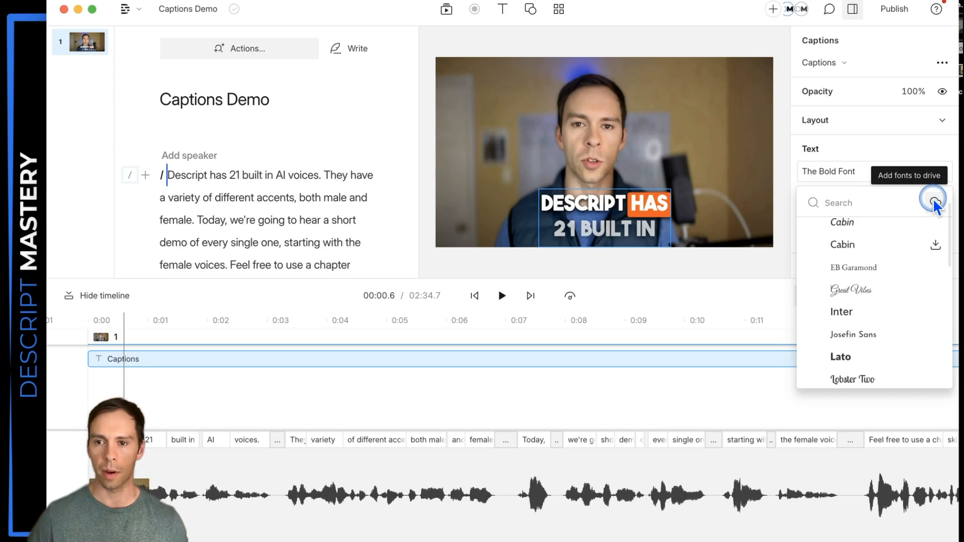
left_click(858, 150)
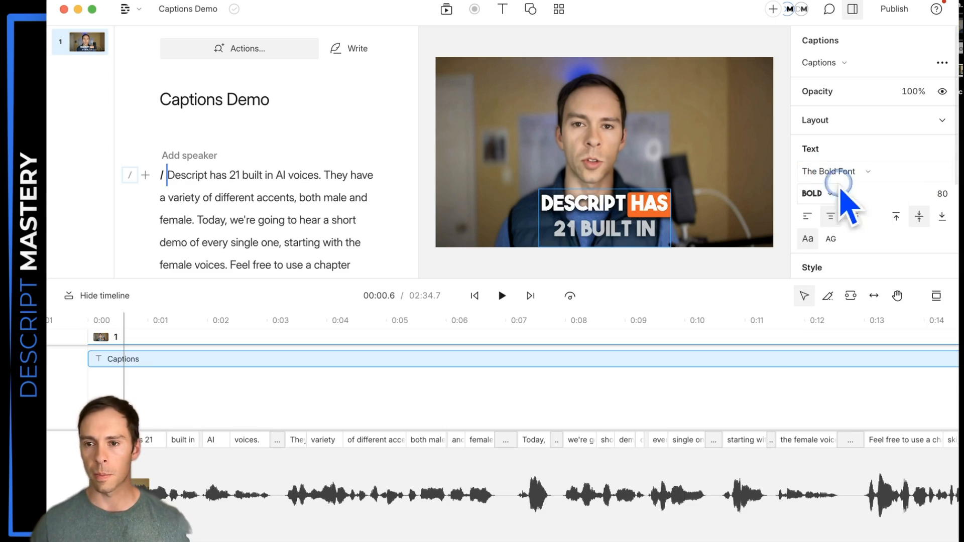
left_click(818, 194)
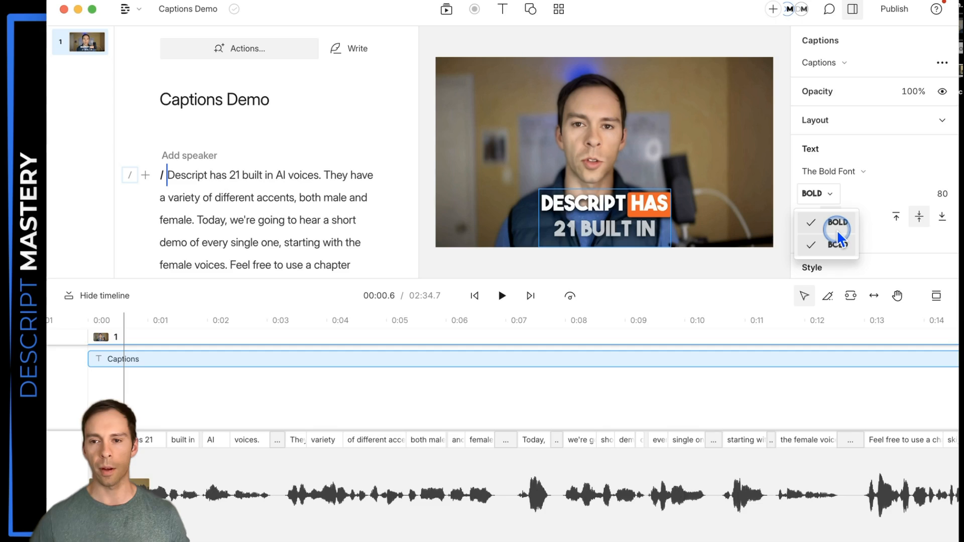
left_click(835, 195)
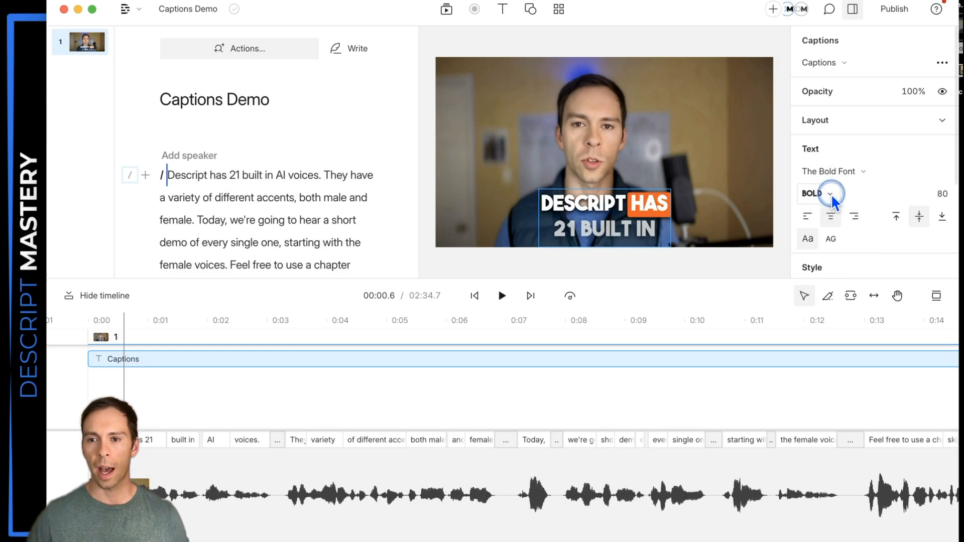
- Try the horizontal and vertical alignment options on the caption text, ending on centre and middle
left_click(809, 219)
left_click(831, 216)
left_click(852, 220)
left_click(830, 216)
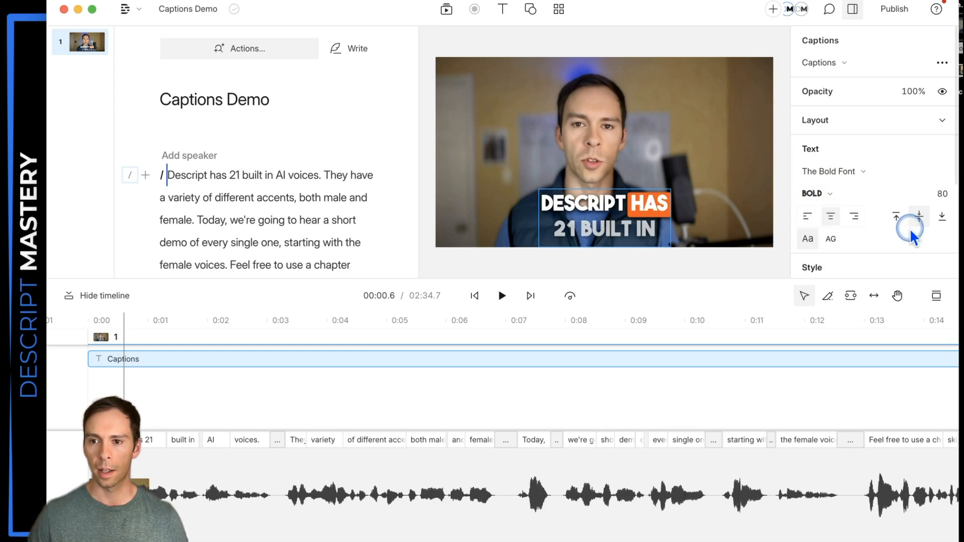
left_click(895, 216)
left_click(941, 216)
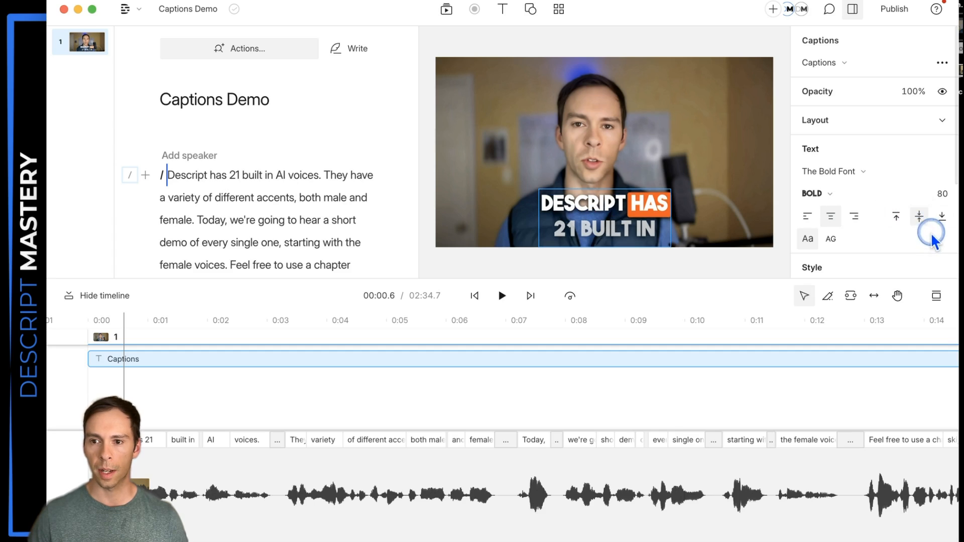
left_click(919, 218)
- Try a caption font size of 200, reduce it to 60, and keep the Aa letter case after trying AG
left_click(941, 194)
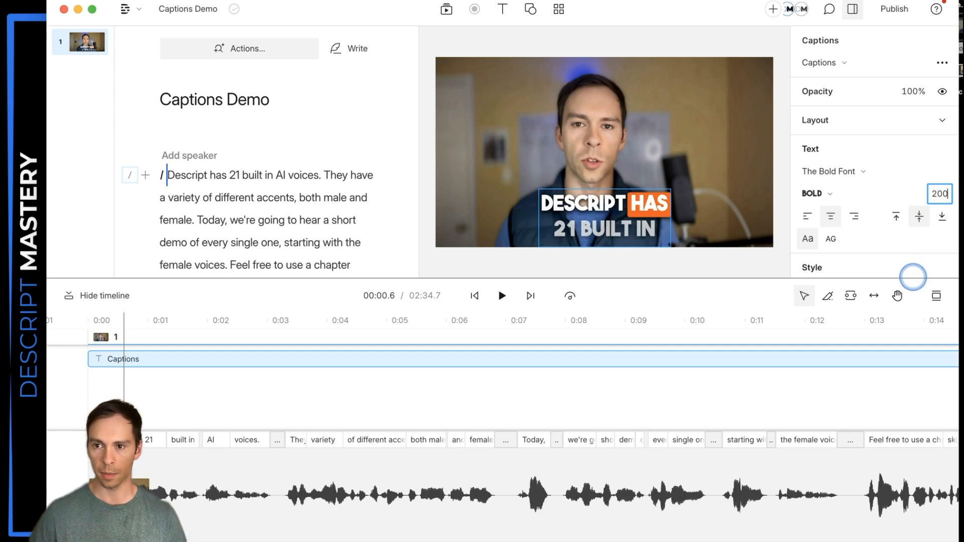
key("Return")
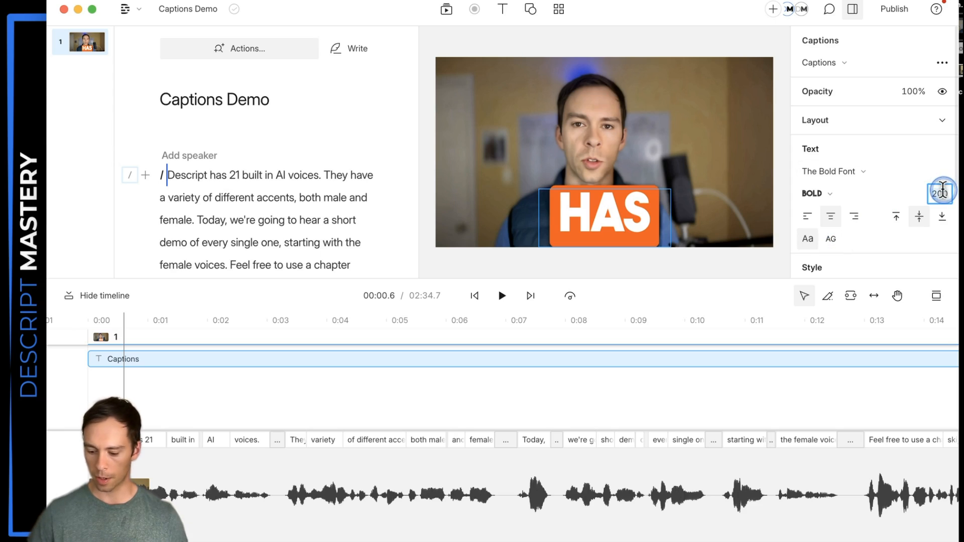
double_click(942, 193)
type("60")
key("Return")
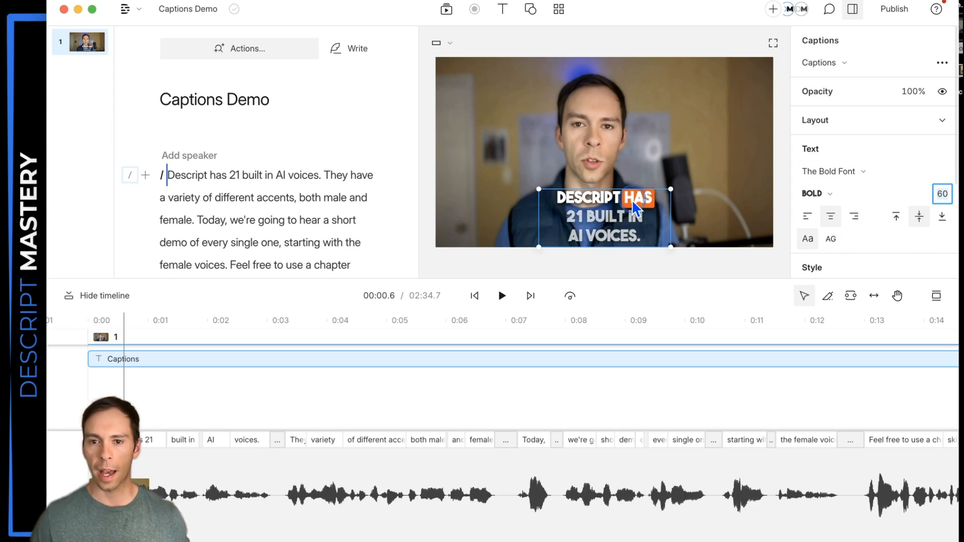
left_click(833, 246)
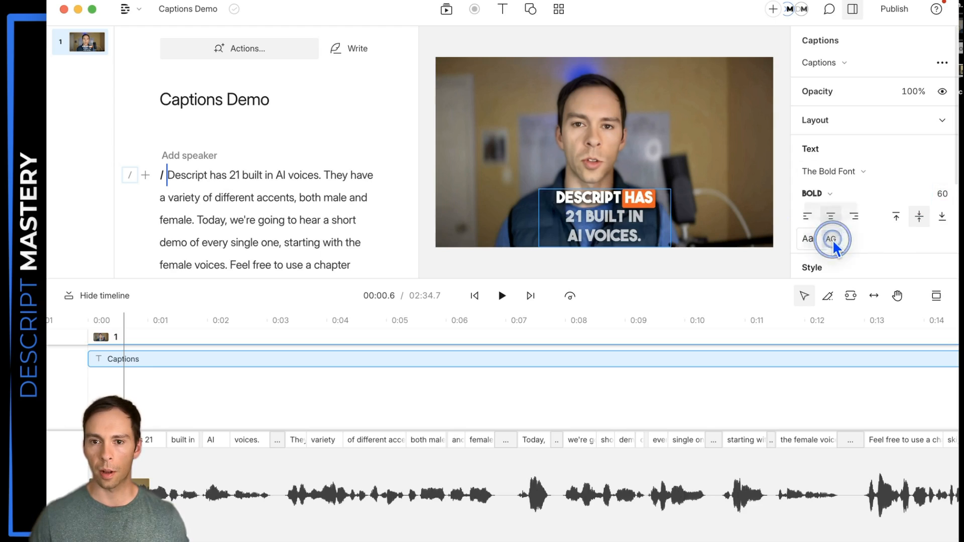
left_click(815, 245)
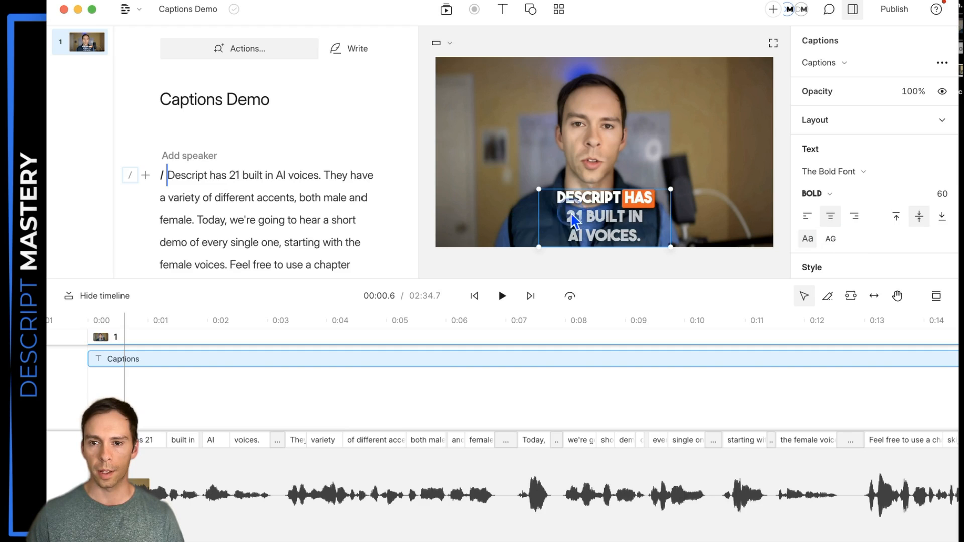
- Widen the captions text box and move it up and partly off the left edge of the video, level with the speaker's face
left_click_drag(672, 188, 764, 216)
left_click_drag(670, 236, 558, 180)
left_click(895, 217)
- Try the Karaoke style preset on the captions
scroll(897, 225, "down", 5)
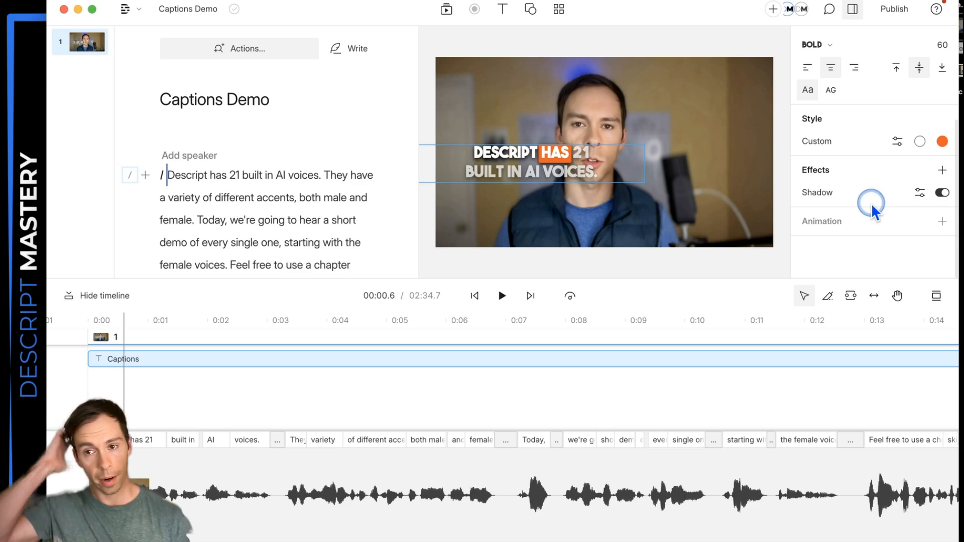
left_click(897, 144)
left_click(689, 86)
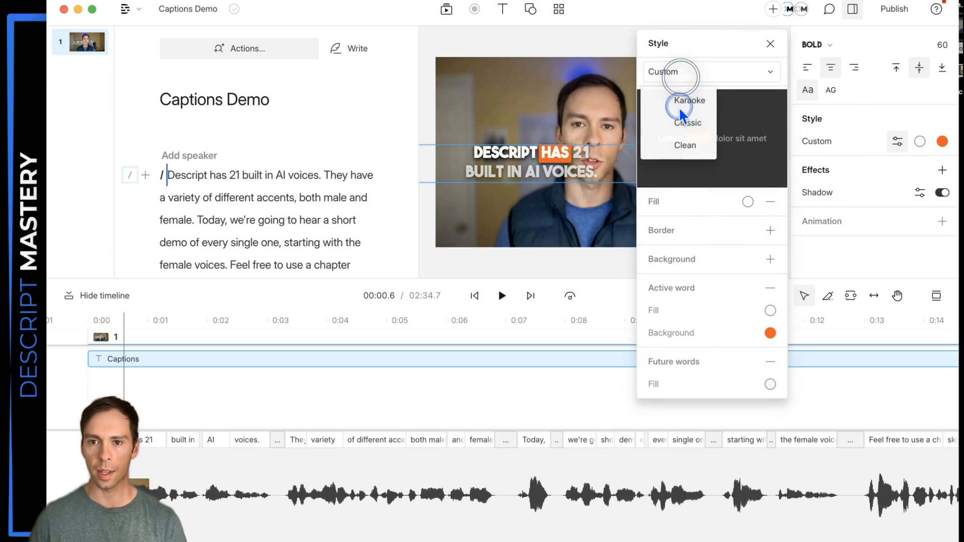
left_click(688, 97)
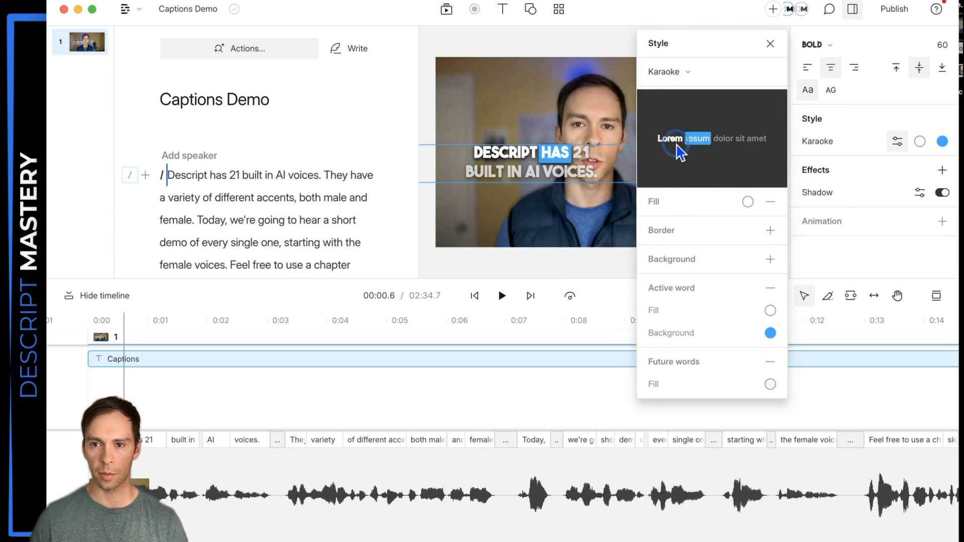
left_click(517, 260)
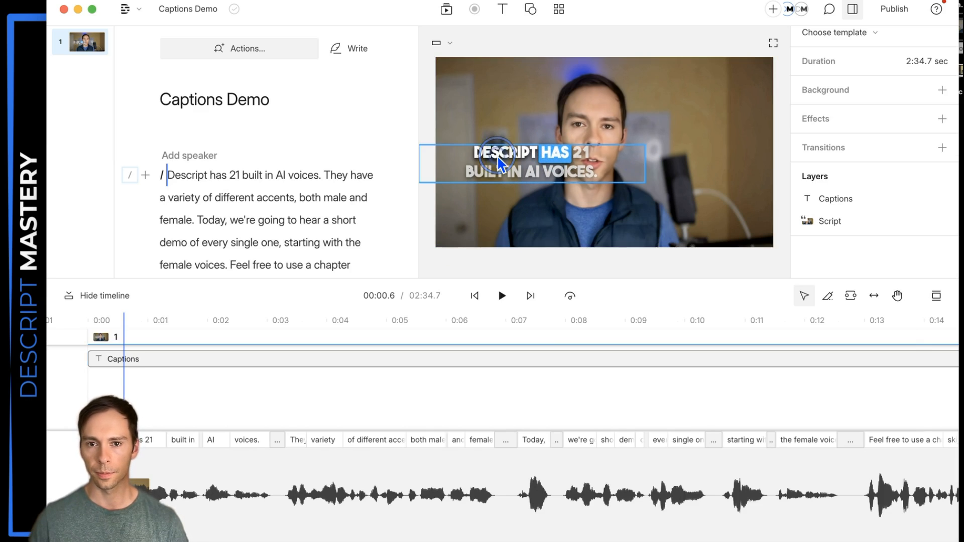
- Apply the Clean style preset to the captions and play the video to preview it
left_click(507, 168)
left_click(631, 158)
left_click(888, 145)
left_click(694, 68)
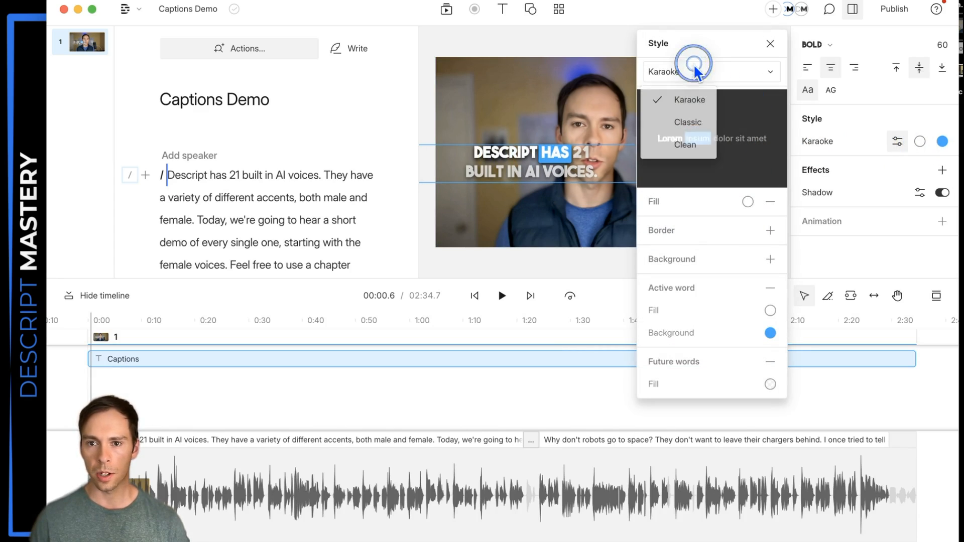
left_click(692, 140)
left_click(546, 211)
left_click(568, 170)
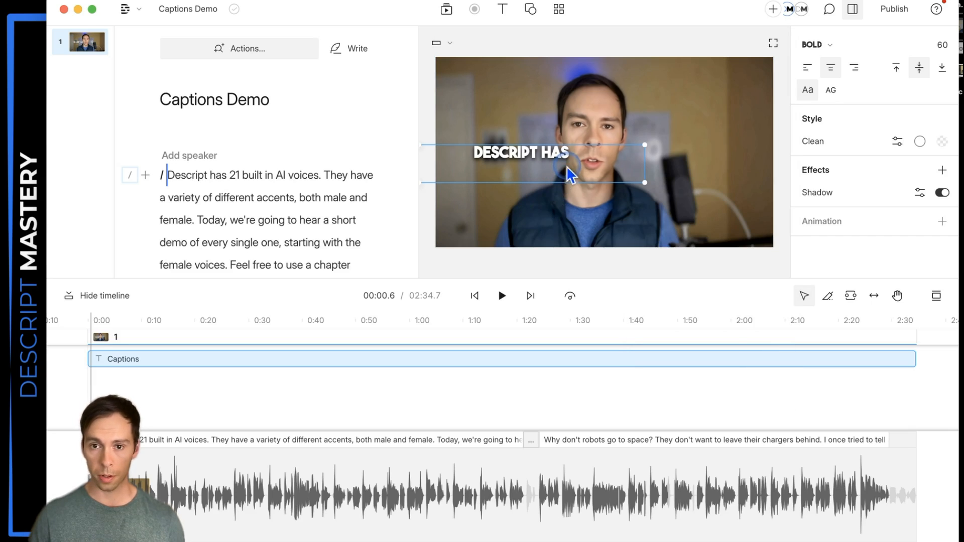
left_click(502, 296)
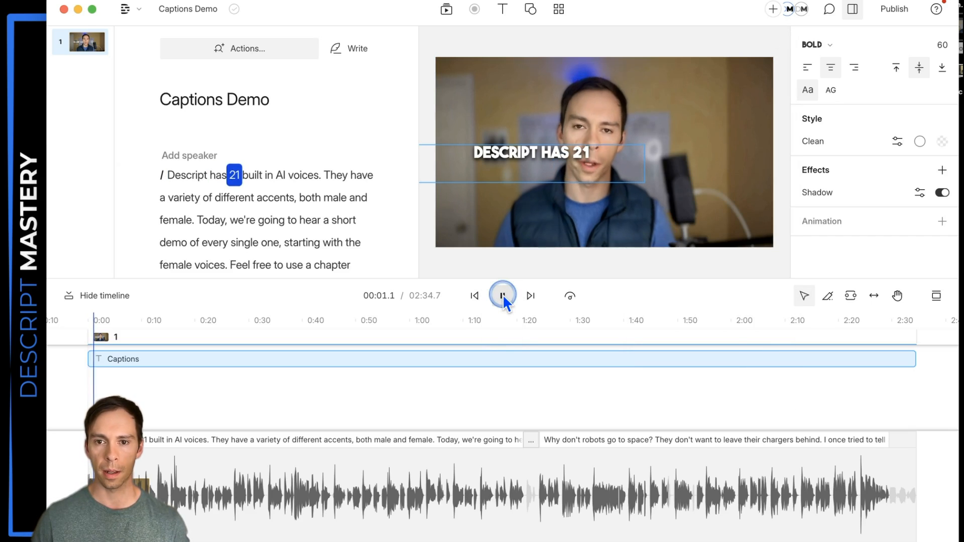
- Pause the preview and set the colour of the currently spoken word in the captions style to red (ff0000)
left_click(502, 296)
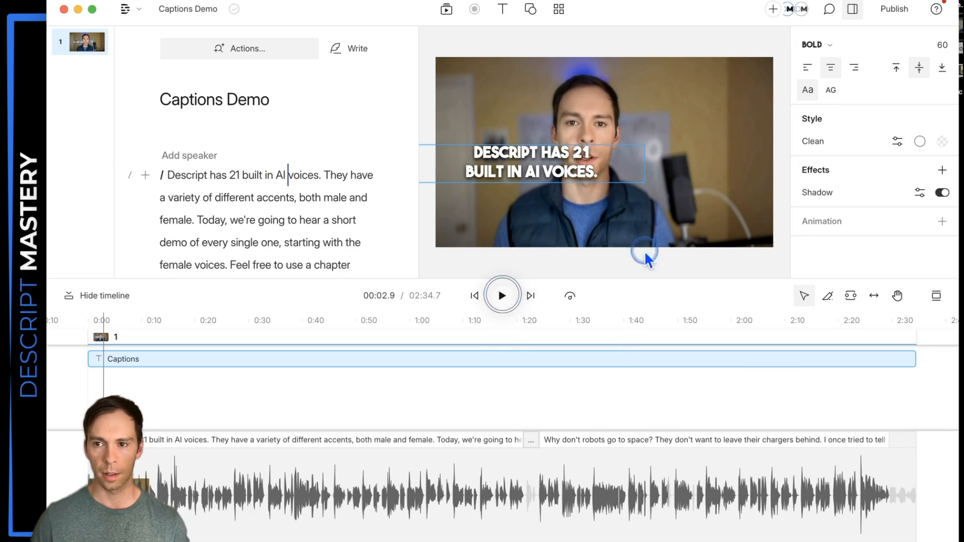
left_click(918, 140)
left_click_drag(893, 277, 954, 184)
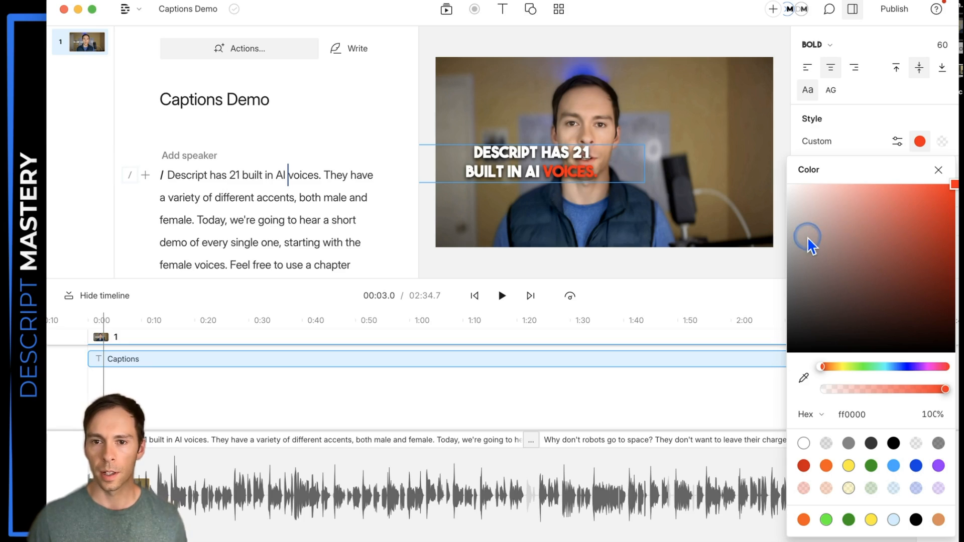
left_click(942, 141)
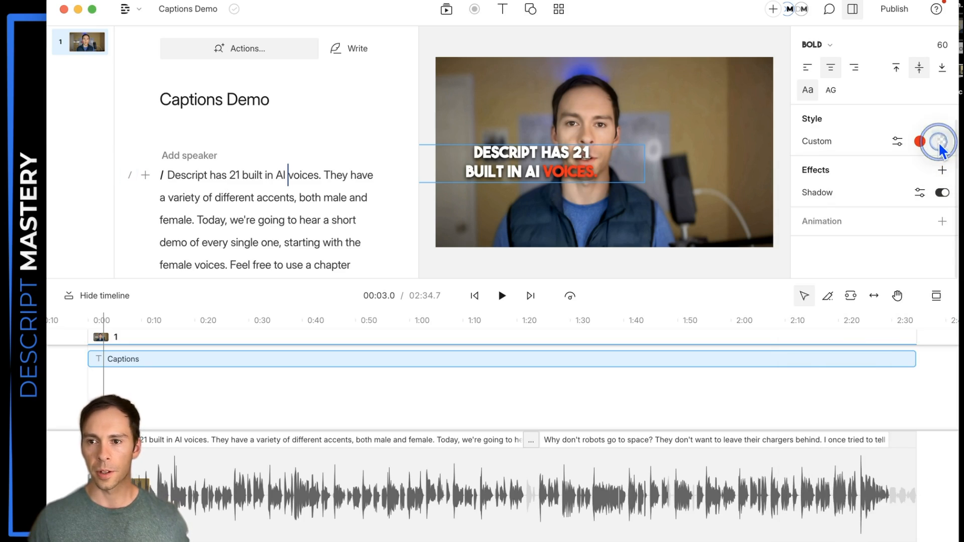
- Try the opacity setting of the second, transparent colour in the captions style, leaving it transparent
left_click(942, 141)
mouse_move(823, 389)
left_mouse_down()
mouse_move(952, 393)
mouse_move(807, 392)
left_mouse_up()
left_click(938, 170)
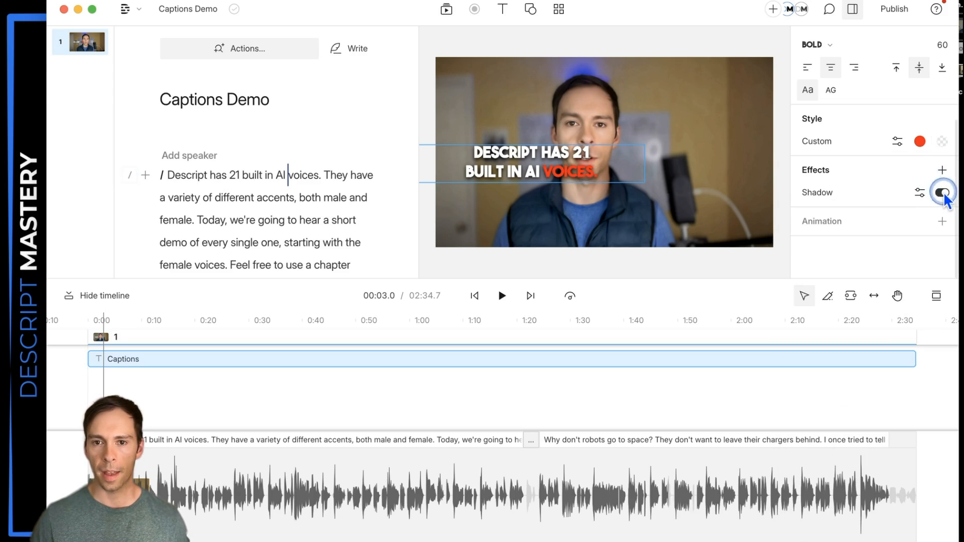
- Compare the captions with and without the Shadow effect, leaving the shadow on
left_click(943, 193)
left_click(942, 192)
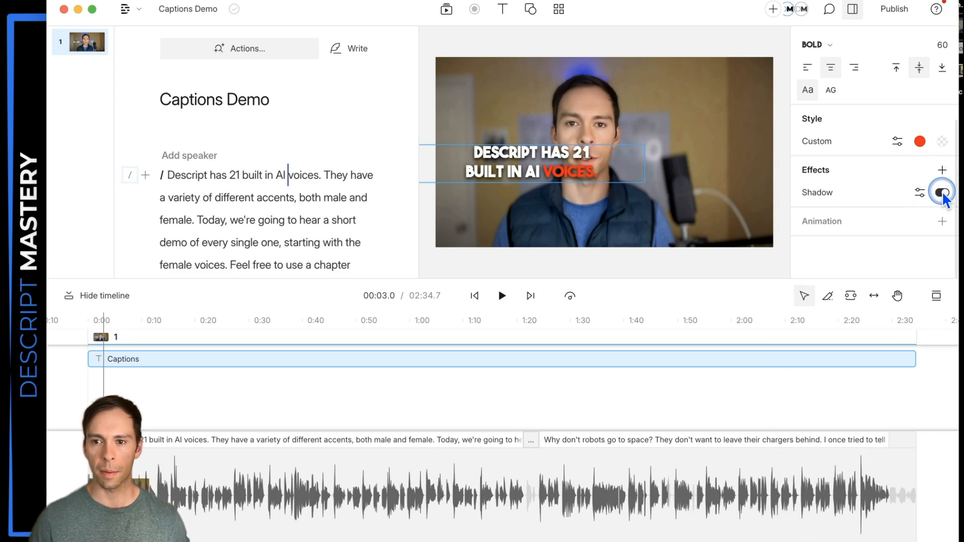
left_click(942, 193)
left_click(942, 192)
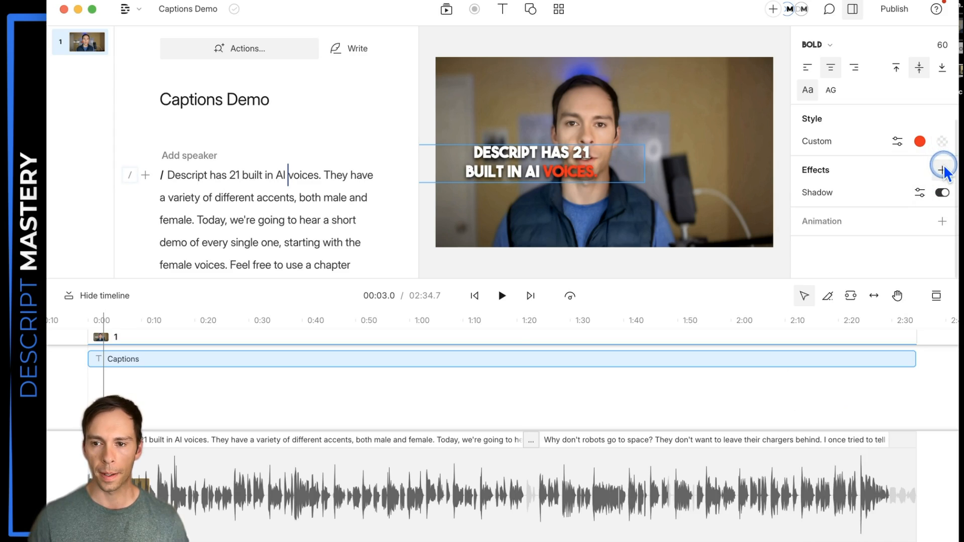